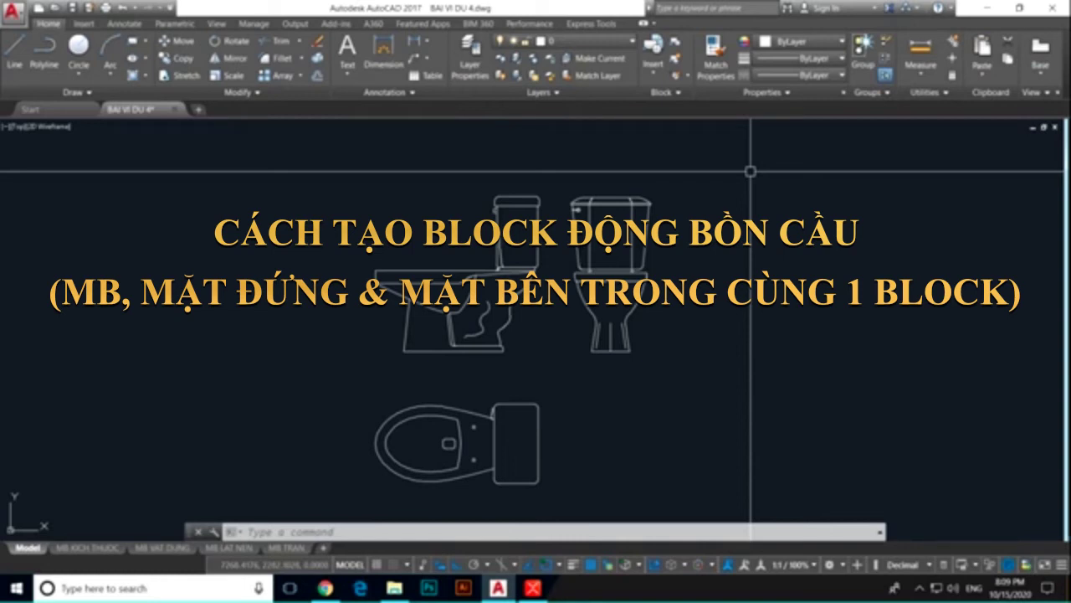
Inspect the plan, side and front toilet drawings by selecting each in turn
middle_click_drag(623, 414, 605, 410)
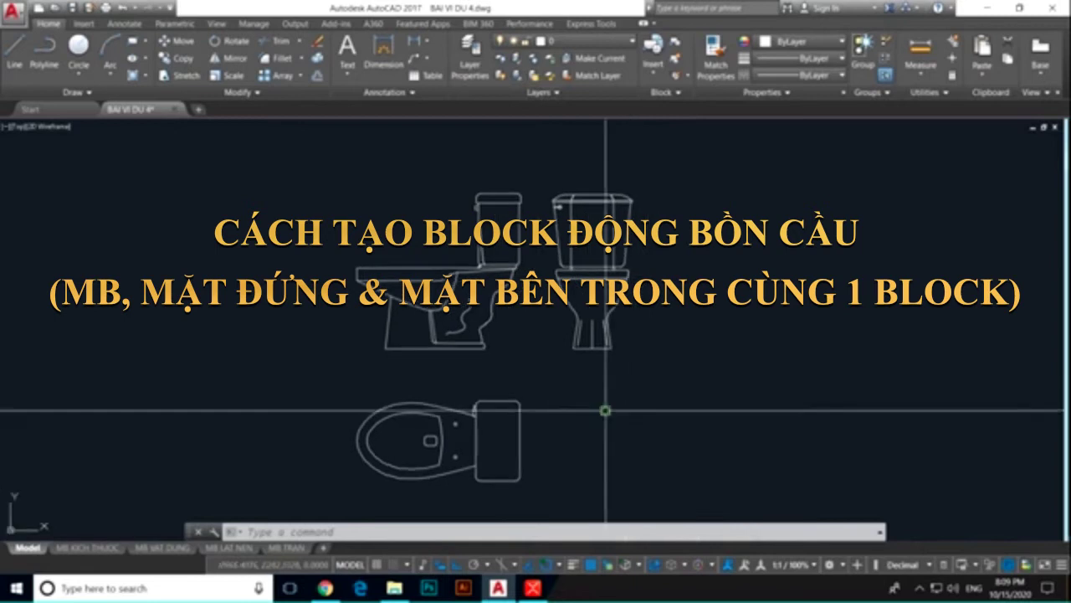
left_click(511, 425)
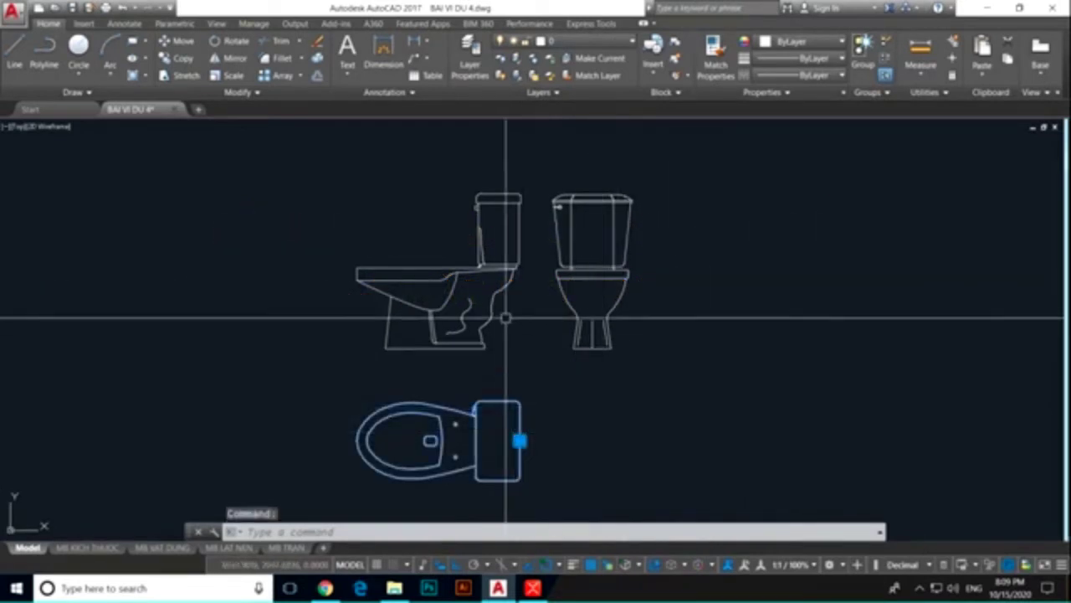
key("Escape")
left_click(519, 272)
key("Escape")
left_click(559, 293)
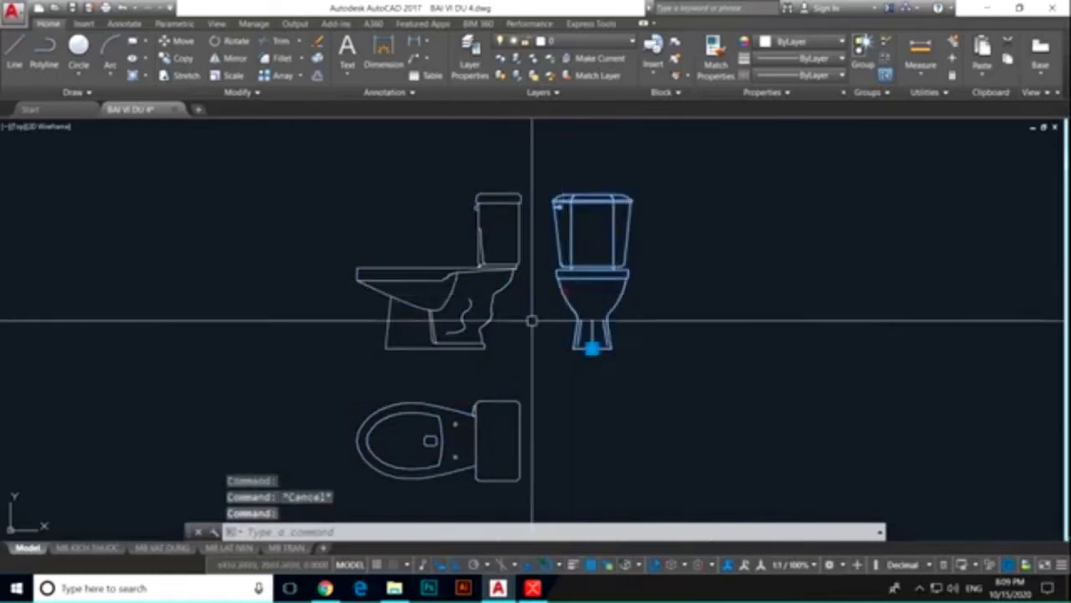
key("Escape")
left_click(519, 435)
key("Escape")
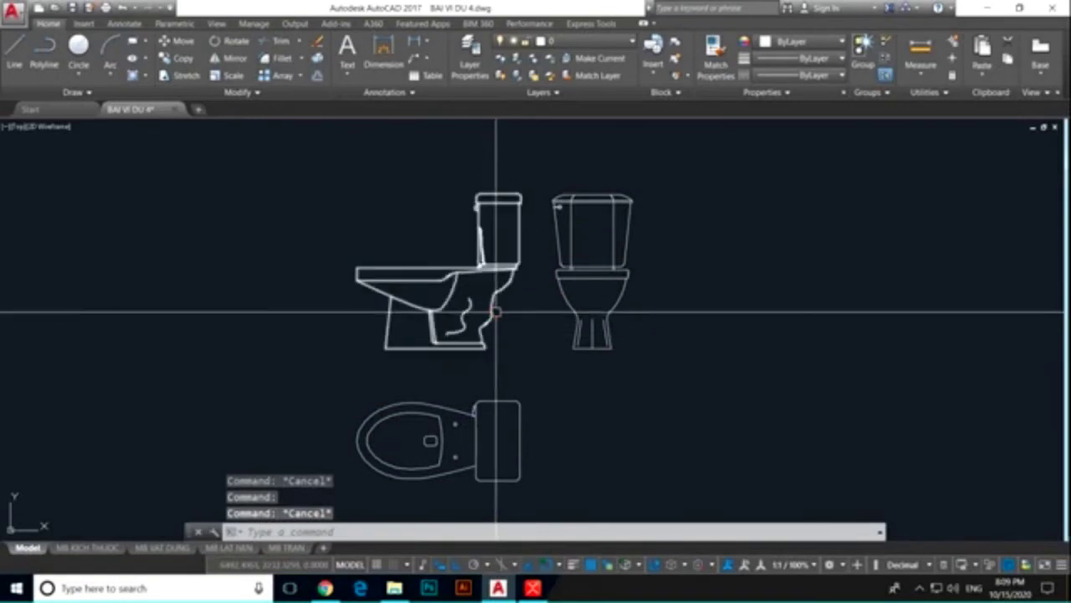
left_click(496, 312)
key("Escape")
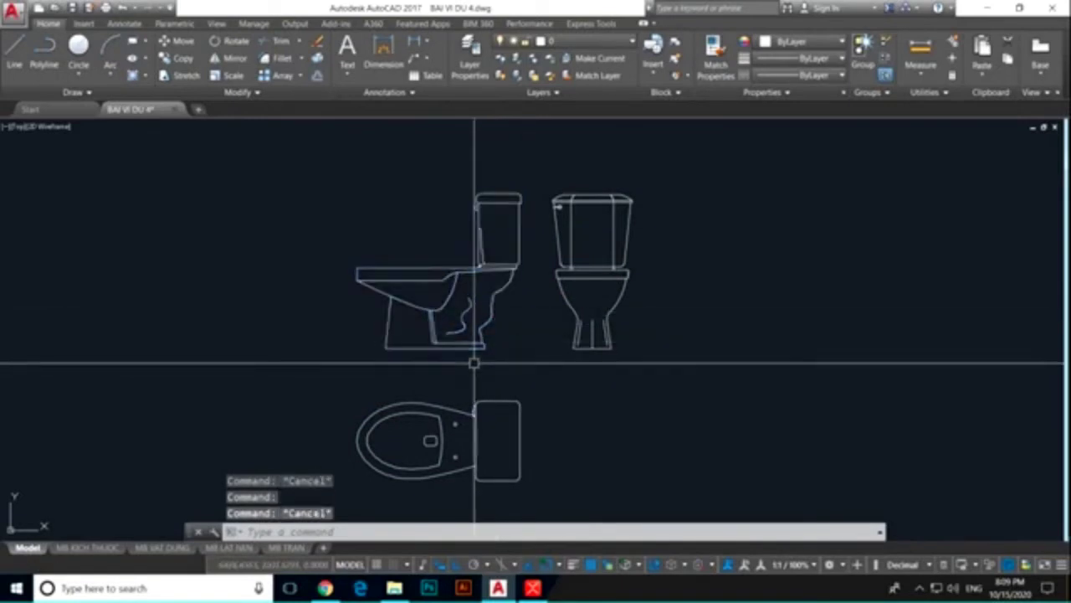
left_click(481, 353)
left_click(576, 429)
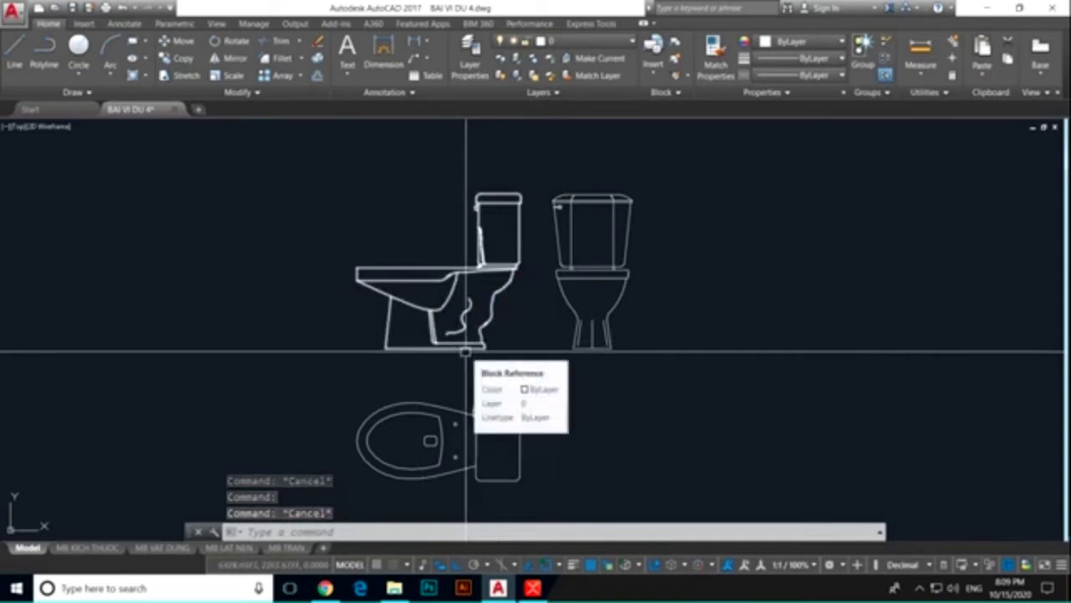
Copy the window-selected side view with COPYBASE, based at its lower-left corner
type("CO")
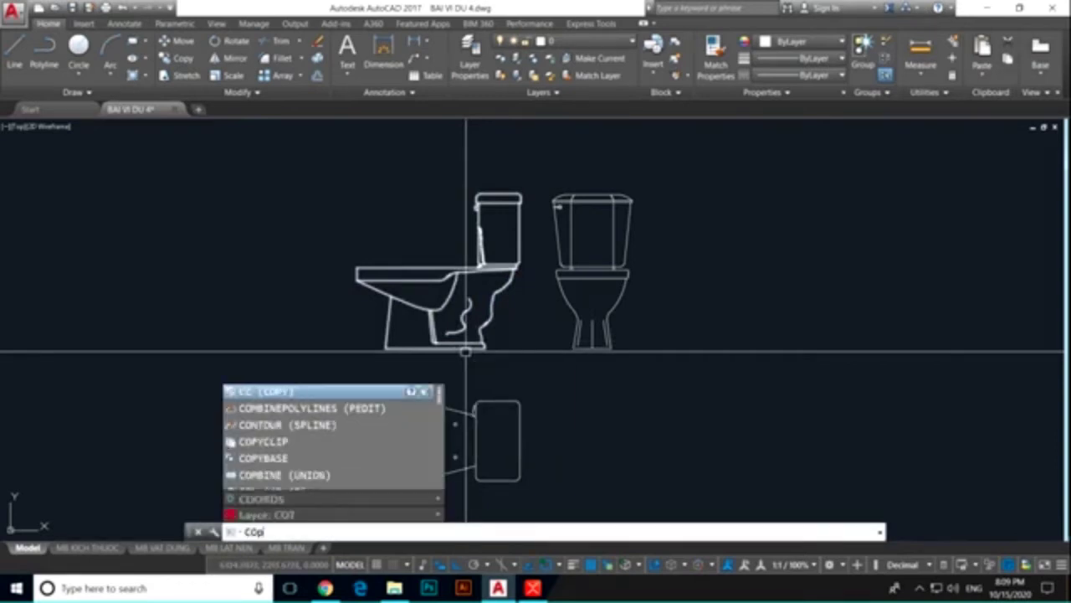
type("PYBa")
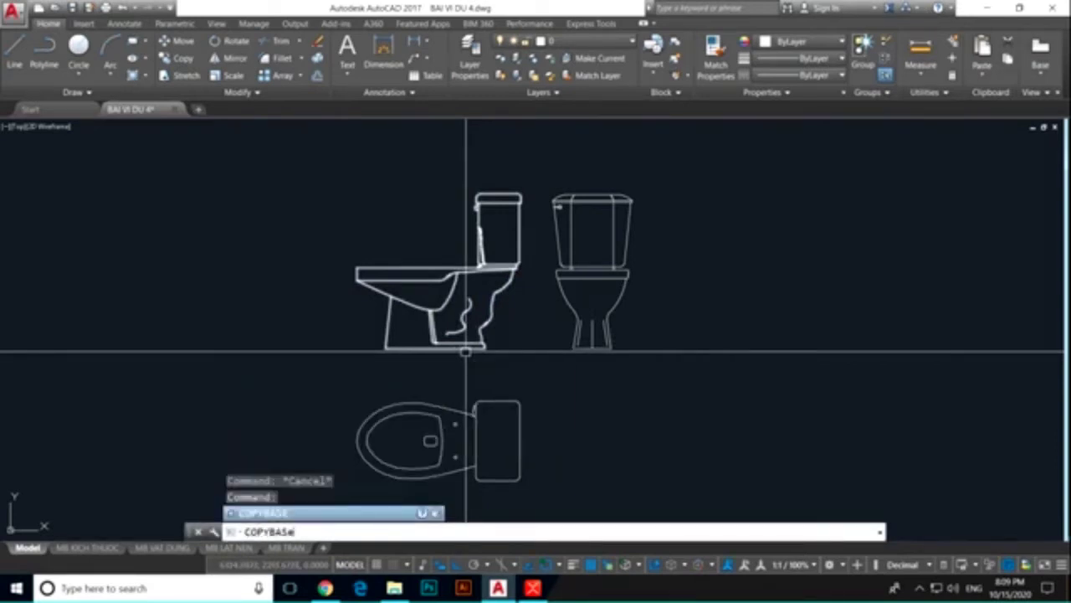
key("Return")
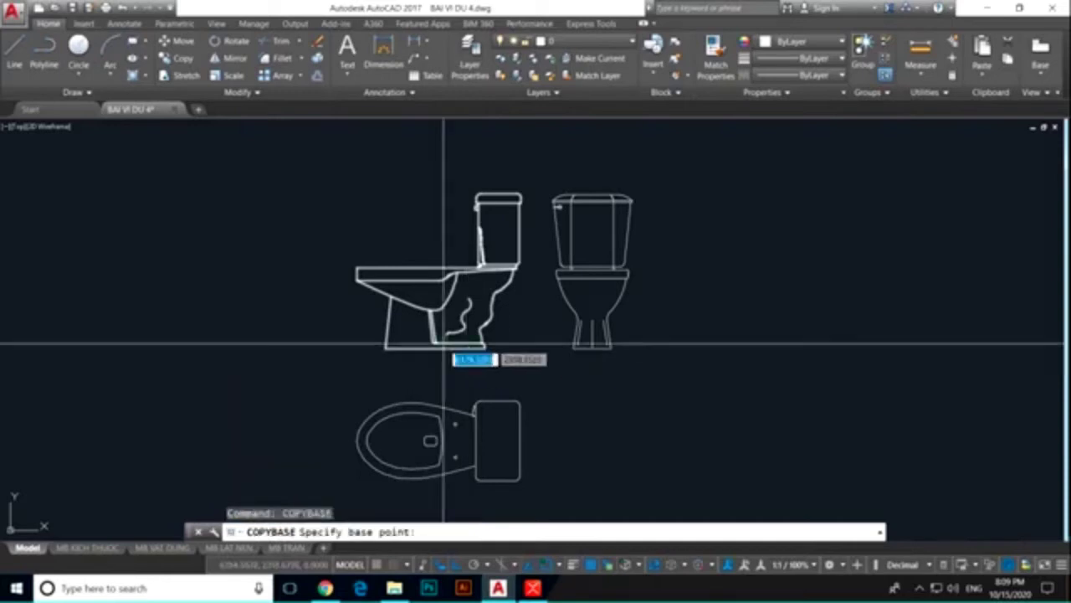
left_click(387, 348)
left_click(493, 363)
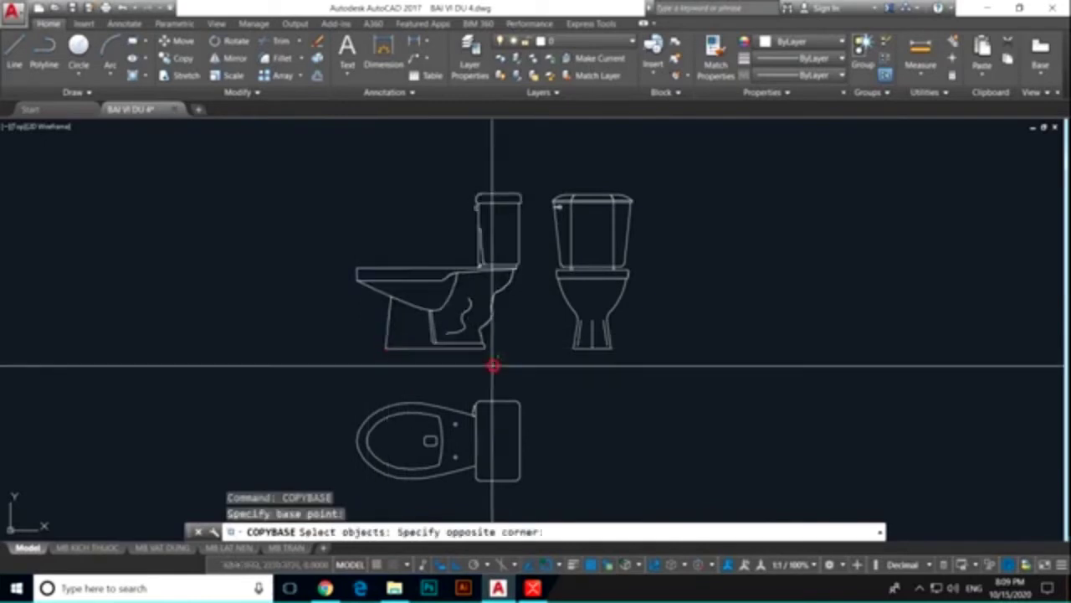
left_click(396, 290)
key("Return")
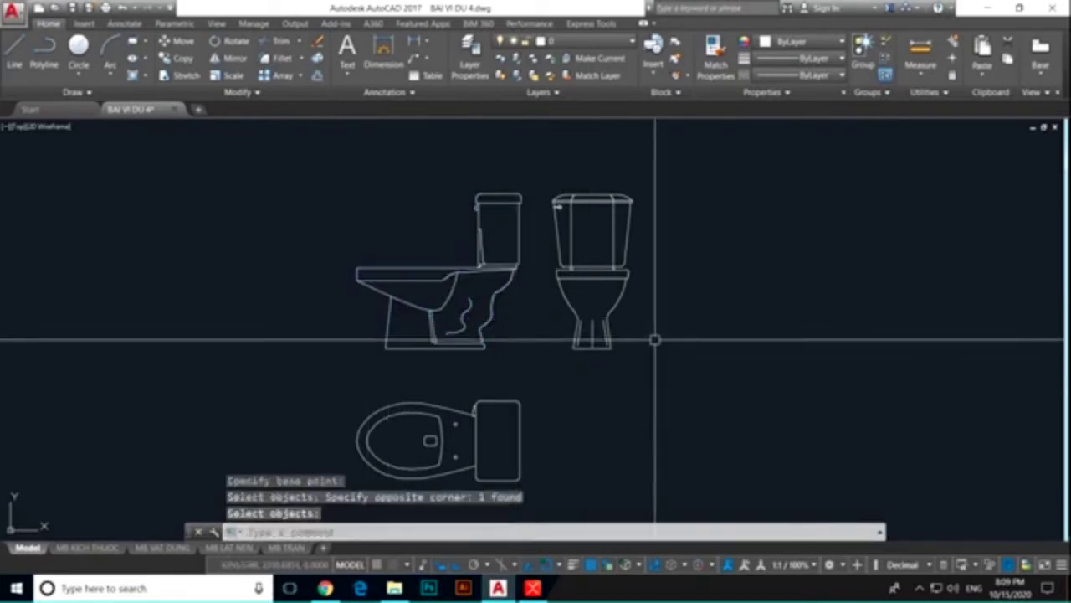
Double-click the plan-view toilet and confirm editing block WC MB in the Block Editor
double_click(521, 431)
left_click(544, 411)
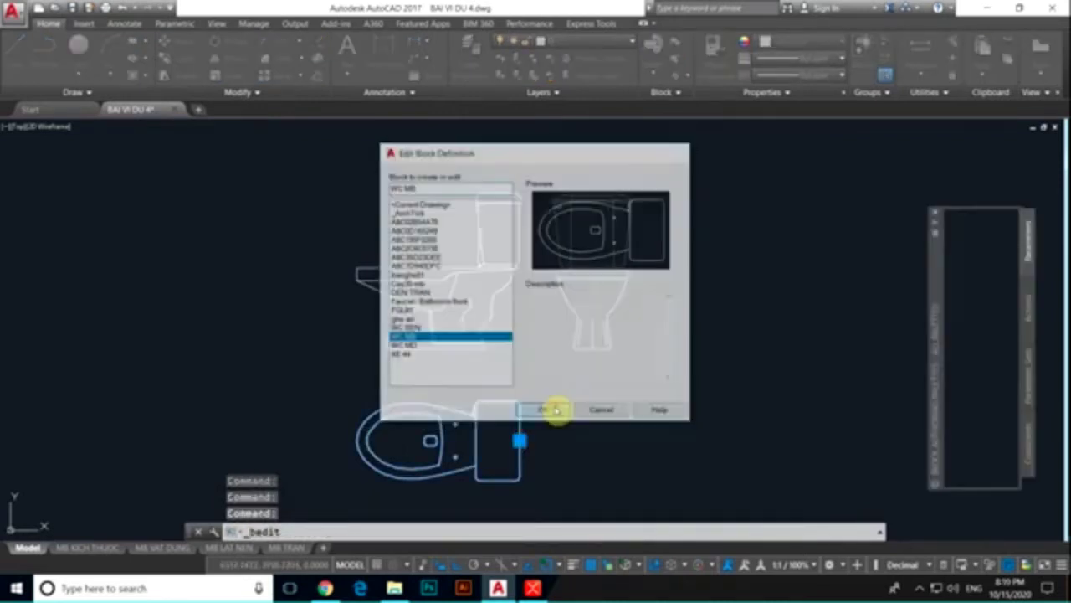
scroll(439, 305, "up", 2)
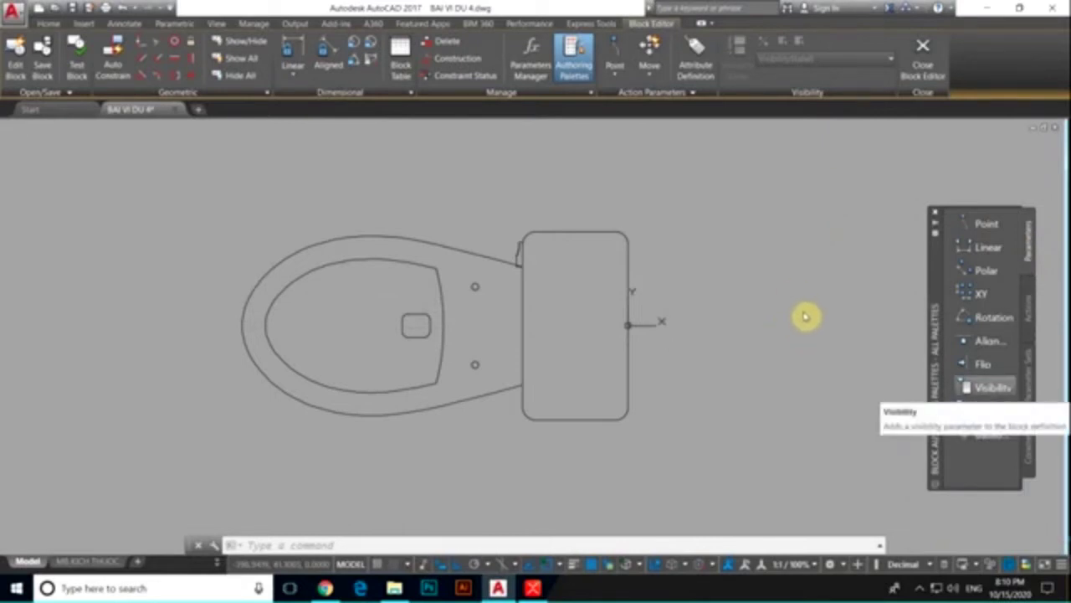
Place a visibility parameter at the tank's right-edge midpoint and open the Visibility States list
left_click(986, 388)
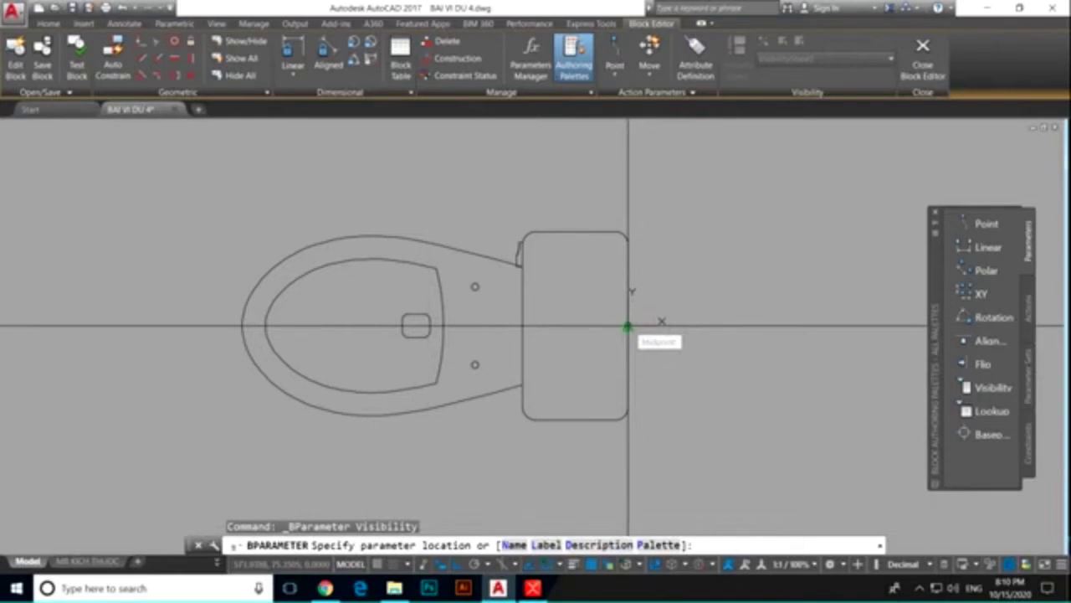
left_click(628, 326)
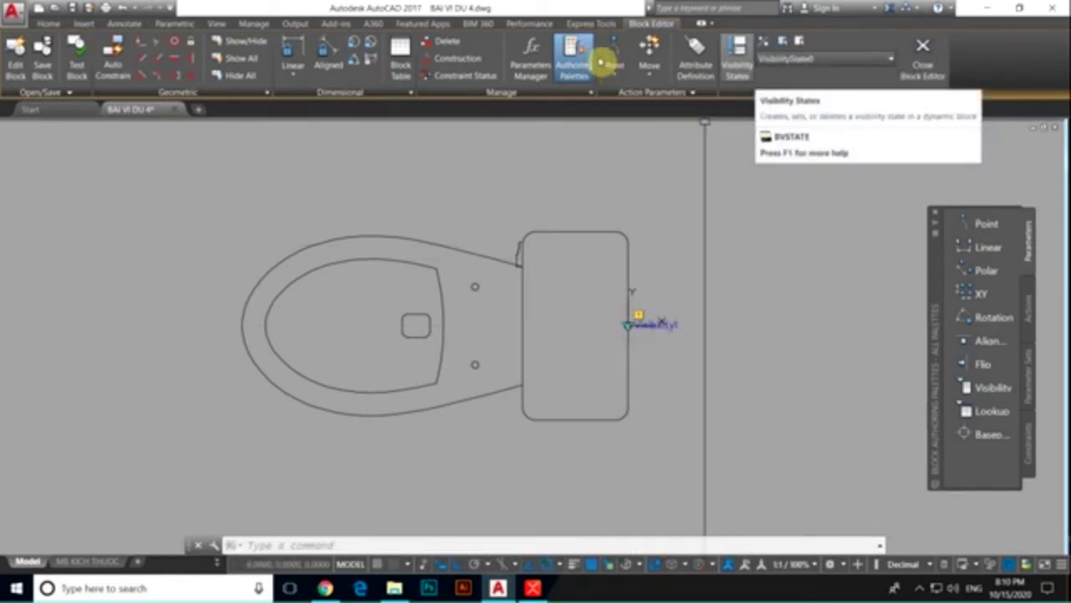
left_click(739, 60)
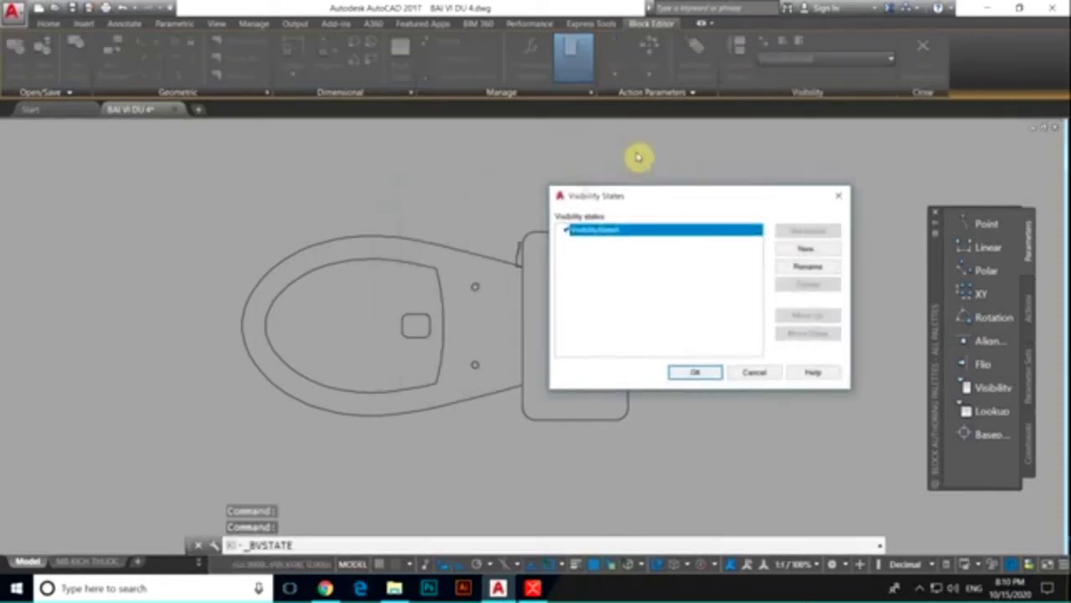
Rename the default visibility state to WC MAT BANG
right_click(661, 235)
key("Down")
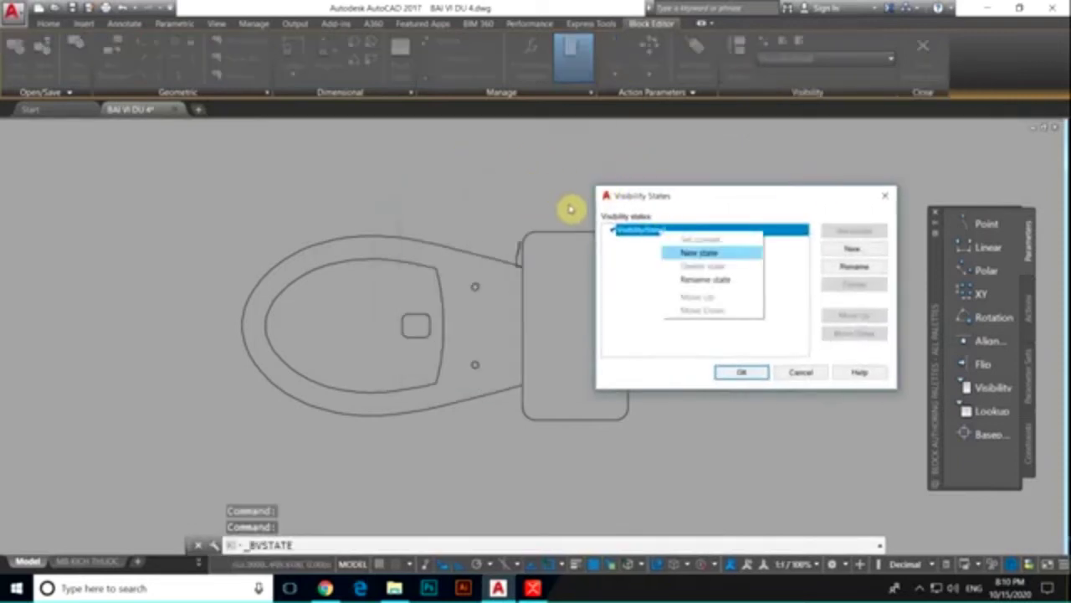
key("Down")
key("Down")
key("Return")
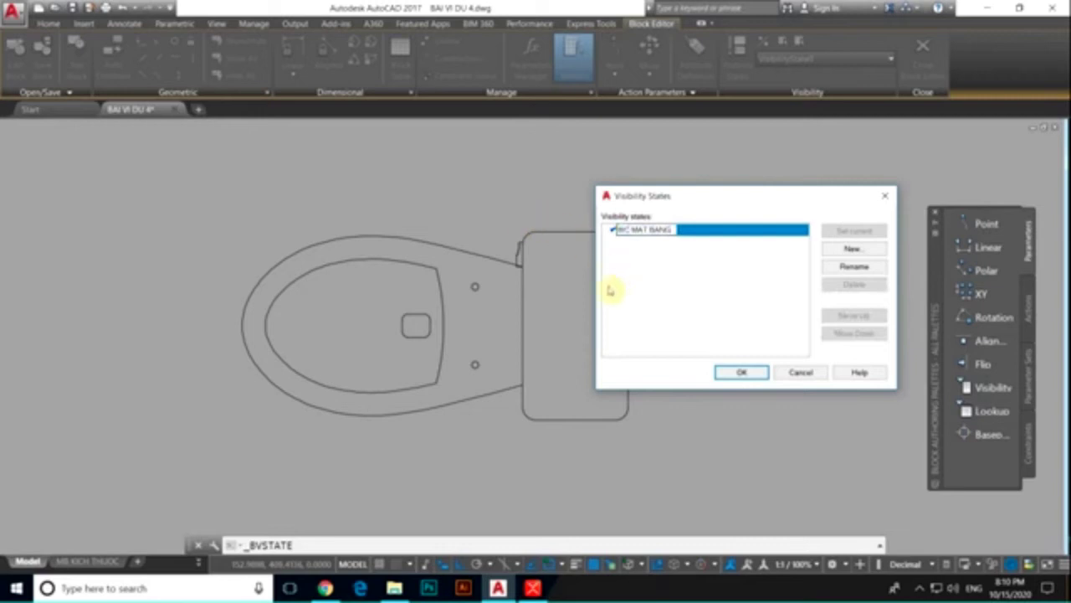
key("Return")
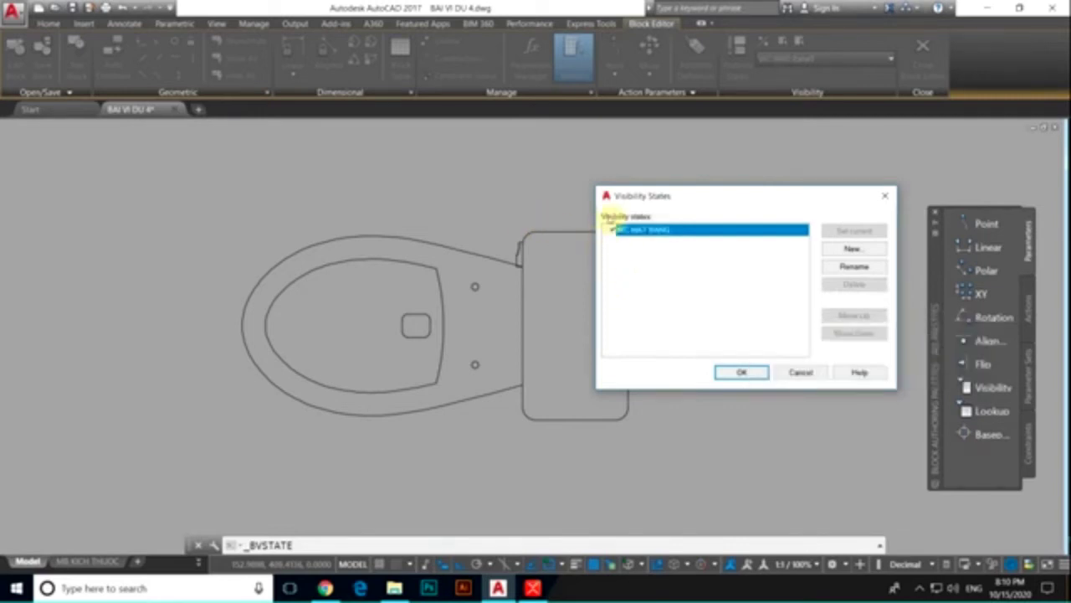
Add a new state WC MAT BEN that hides all existing objects, and accept the states
left_click(852, 248)
type("WC MAT BEN")
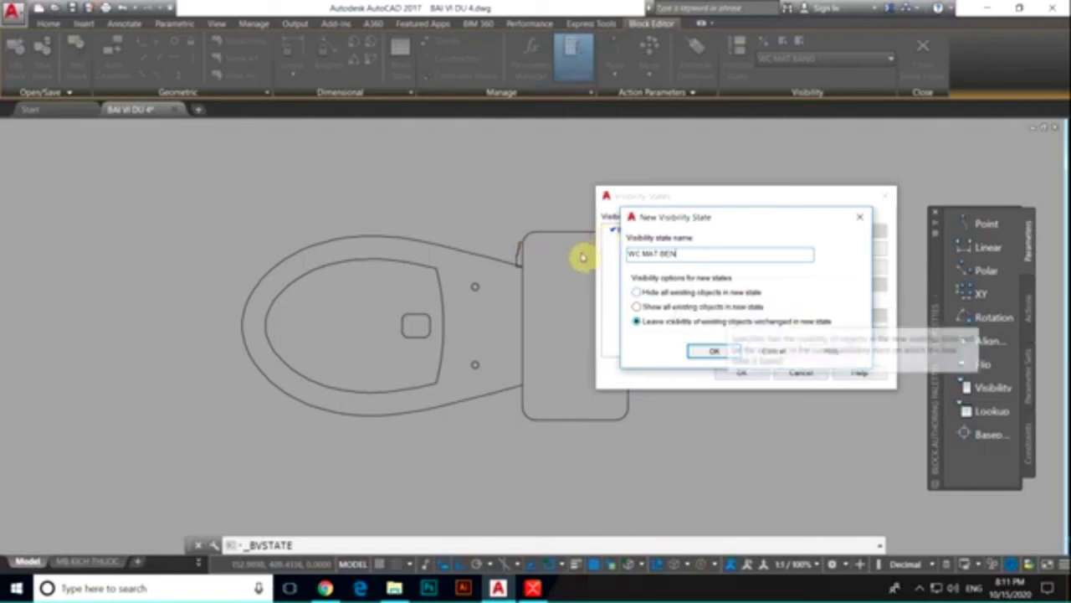
left_click(676, 295)
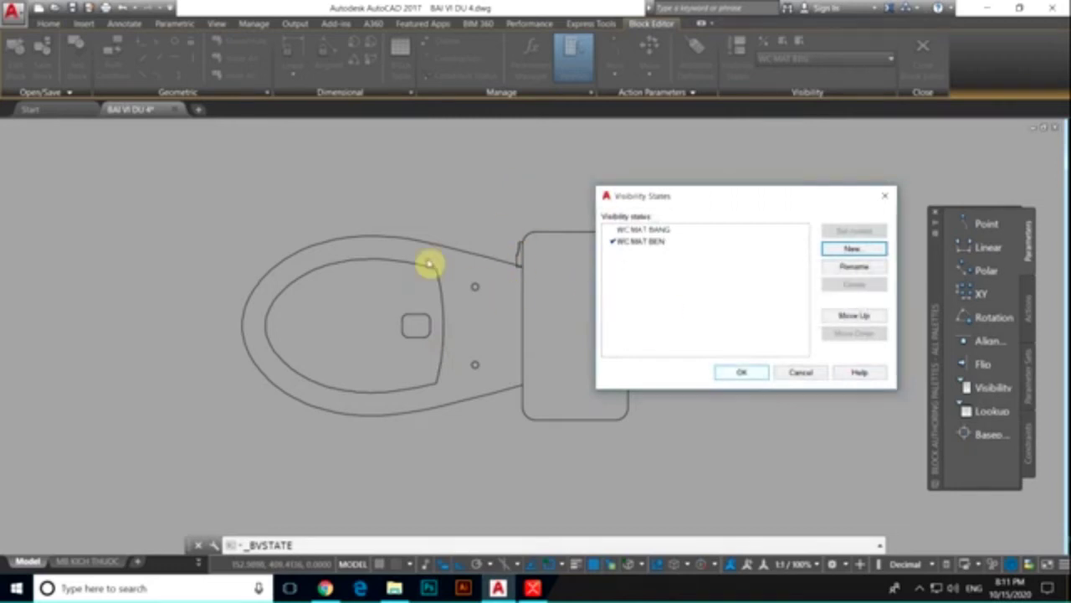
left_click_drag(584, 180, 441, 127)
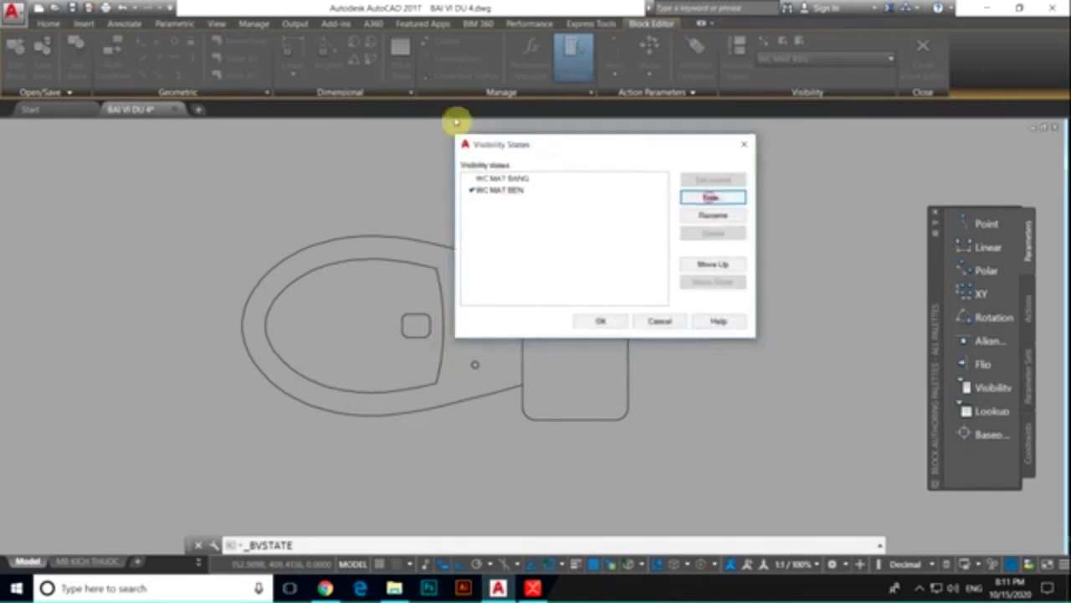
left_click_drag(563, 144, 843, 282)
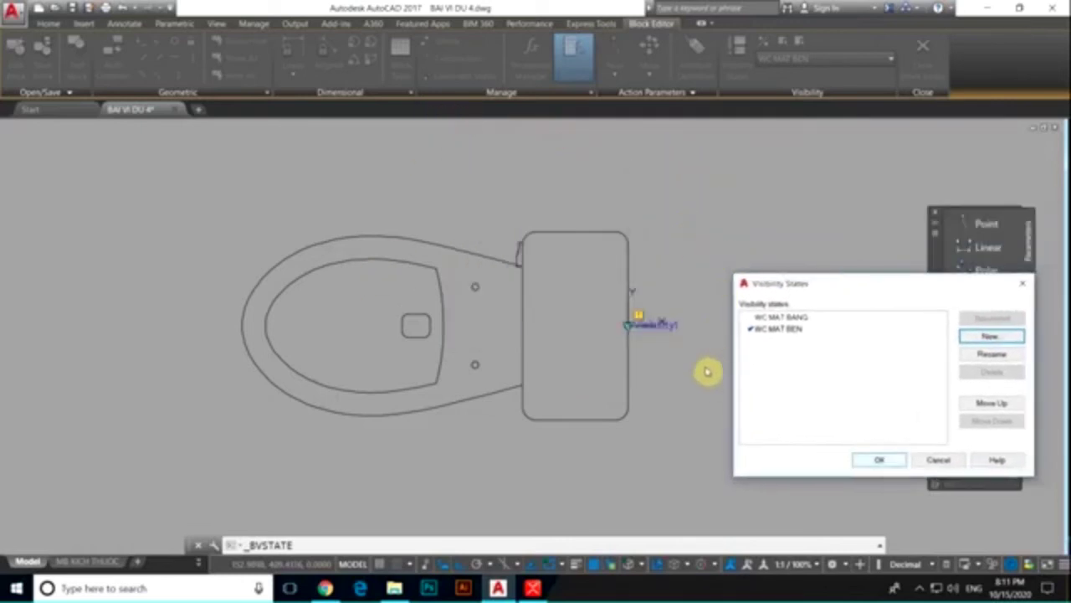
left_click(879, 459)
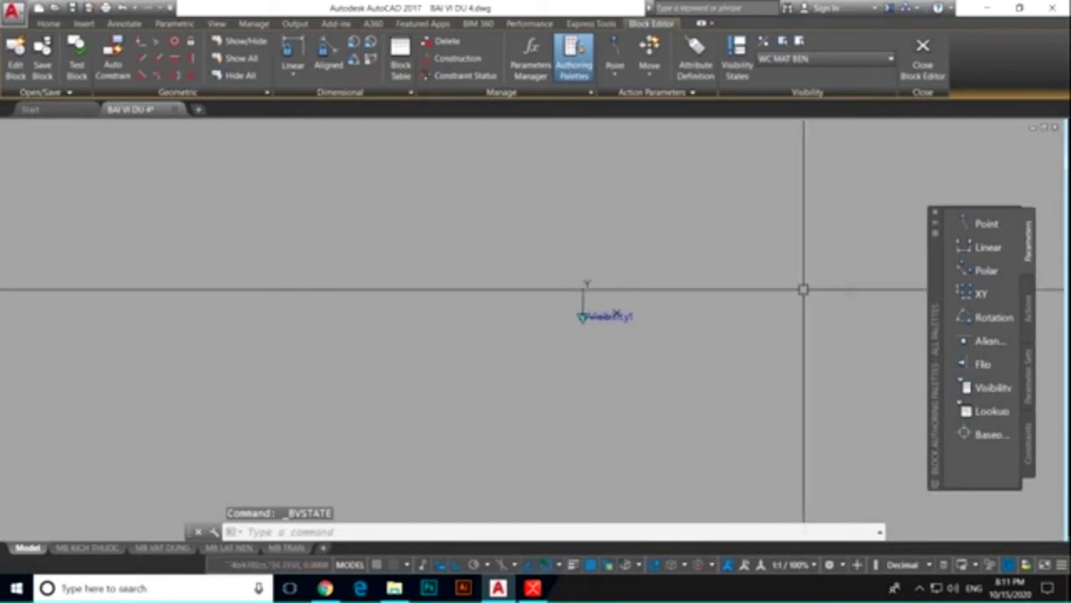
Paste the side-view toilet into WC MAT BEN at the snap point, then close and save WC MB
key("ctrl+v")
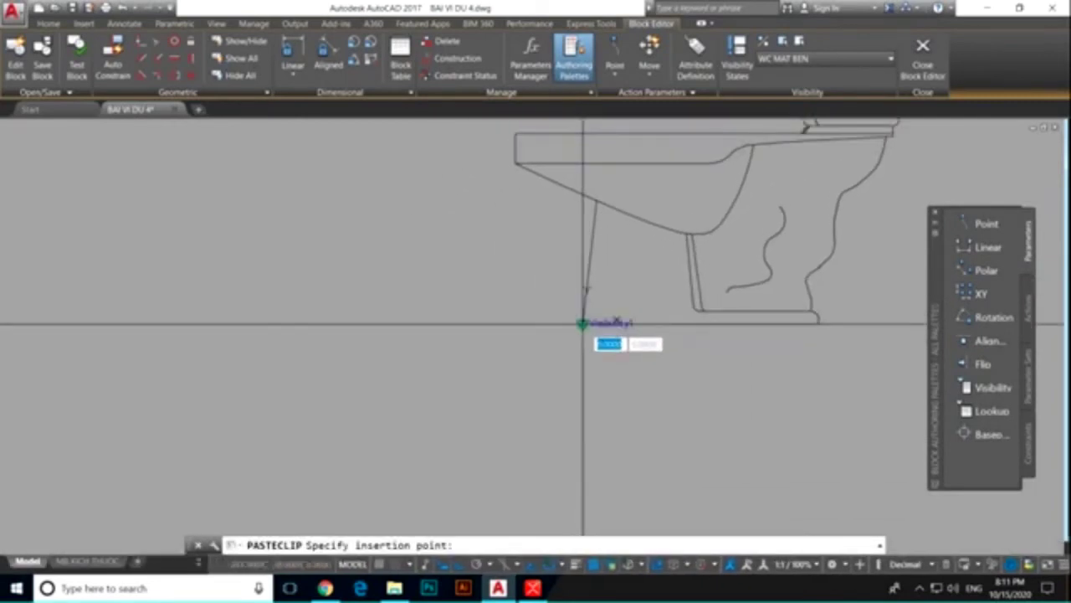
left_click(583, 324)
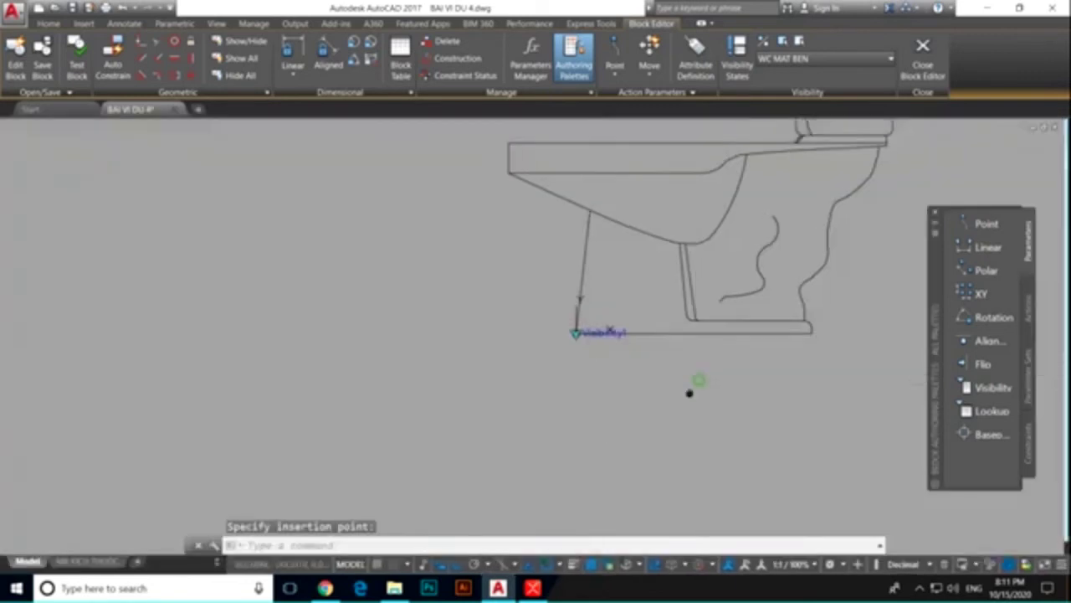
middle_click_drag(694, 390, 505, 494)
scroll(657, 391, "down", 2)
scroll(657, 391, "down", 2)
scroll(717, 347, "up", 2)
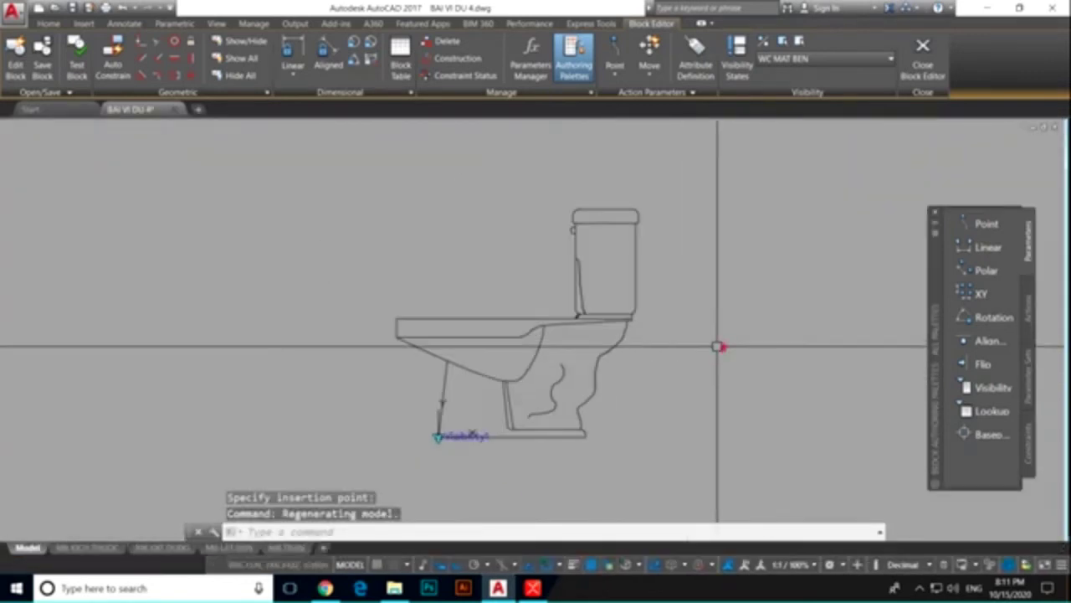
middle_click_drag(705, 337, 709, 294)
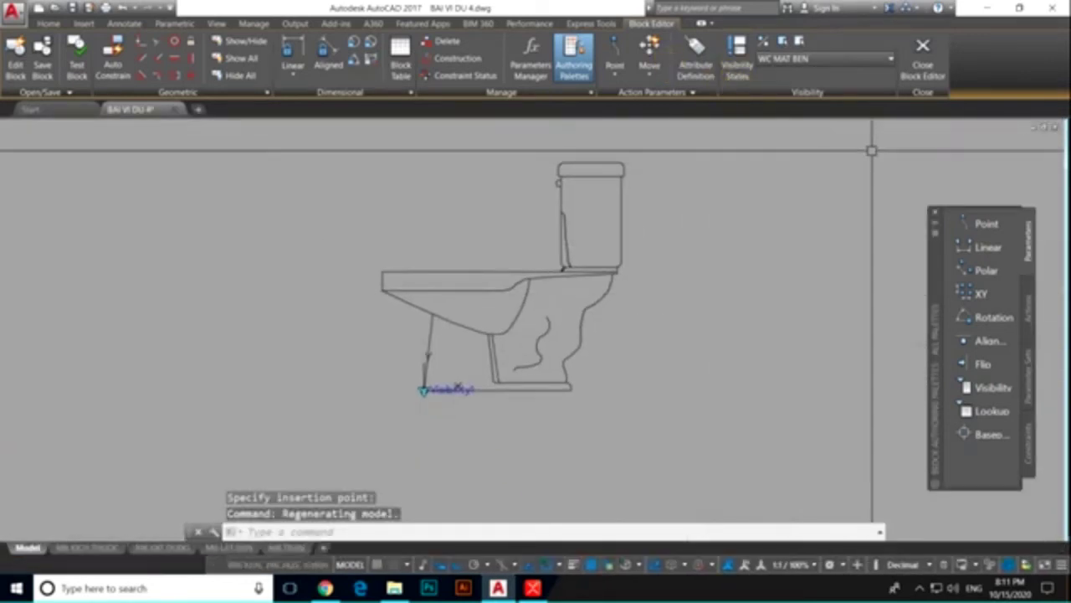
left_click(921, 63)
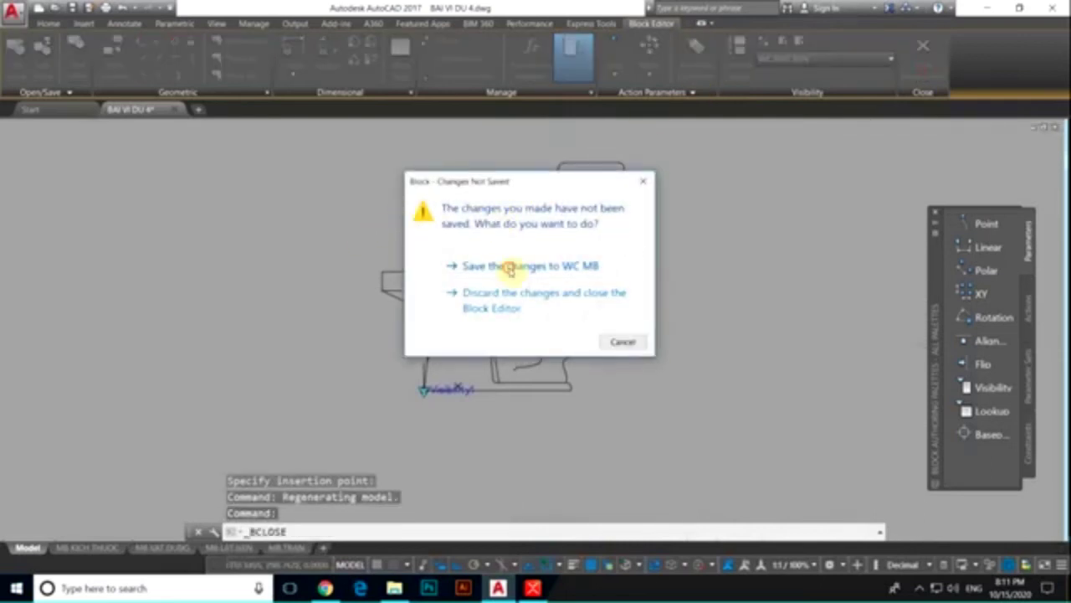
left_click(508, 266)
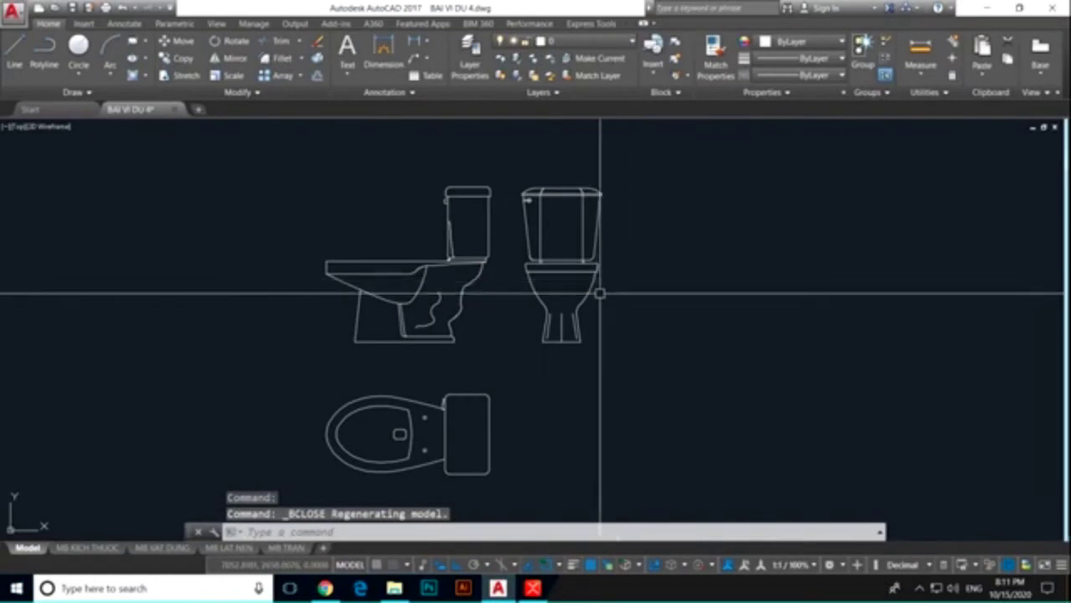
Copy the front-view toilet with COPYBASE, using its base as the base point, then reopen the plan block
type("co")
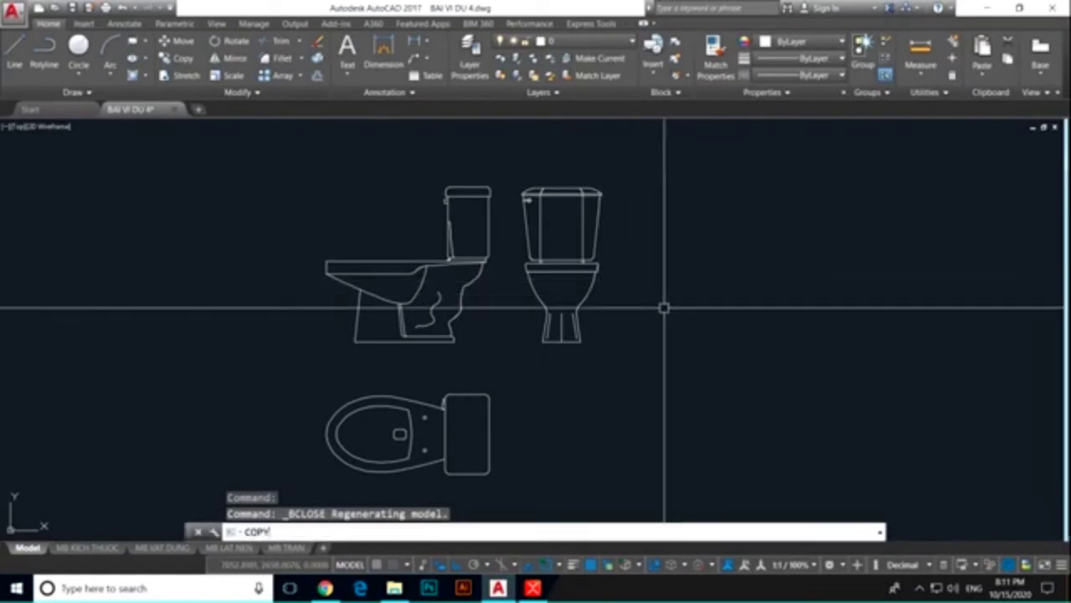
type("base")
key("Return")
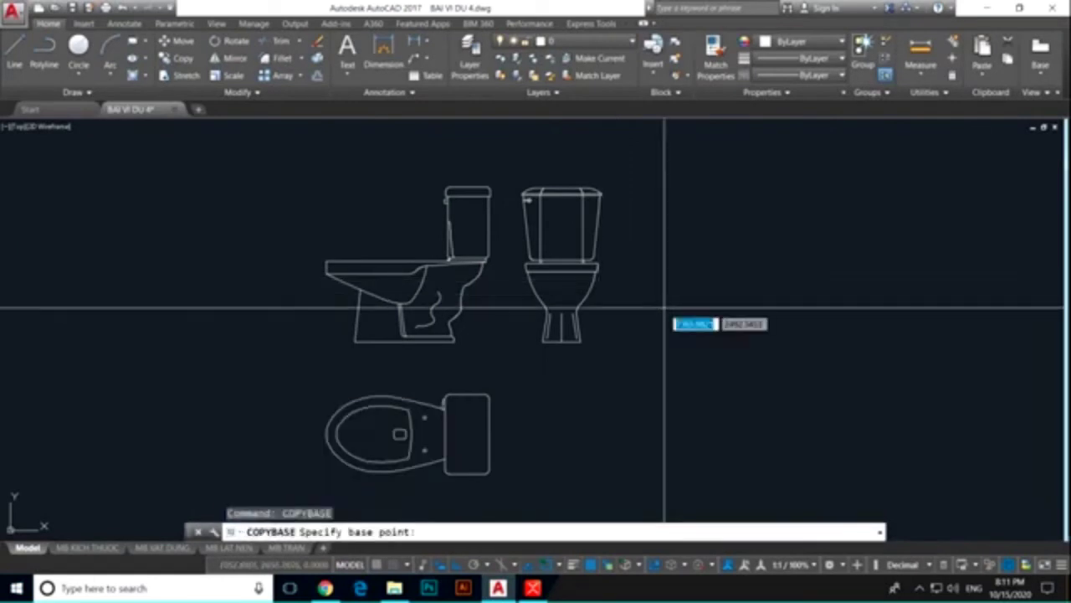
left_click(562, 342)
left_click(667, 377)
left_click(559, 196)
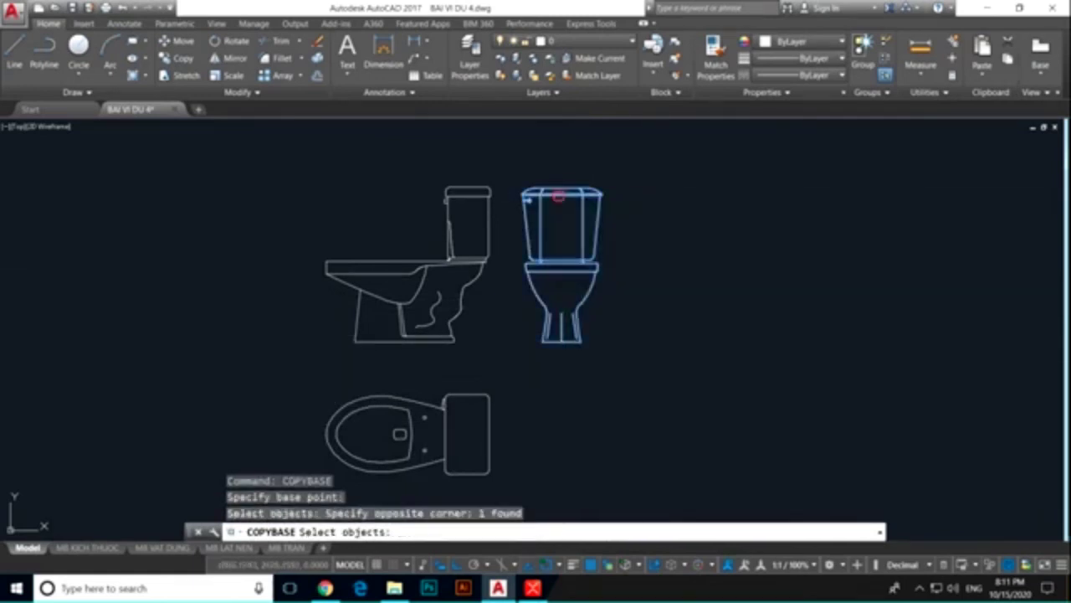
key("Return")
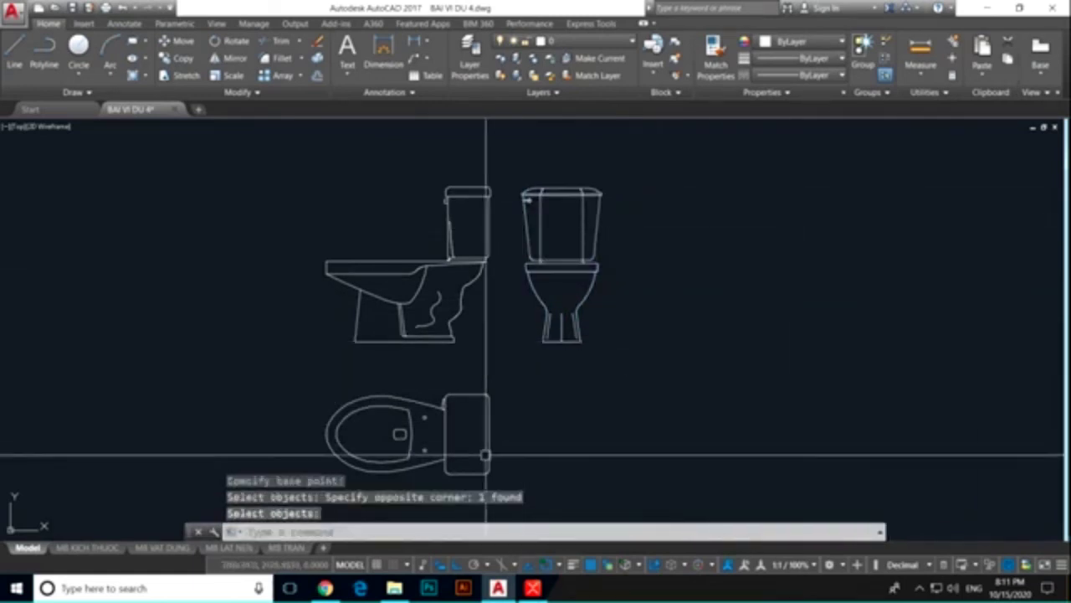
double_click(487, 433)
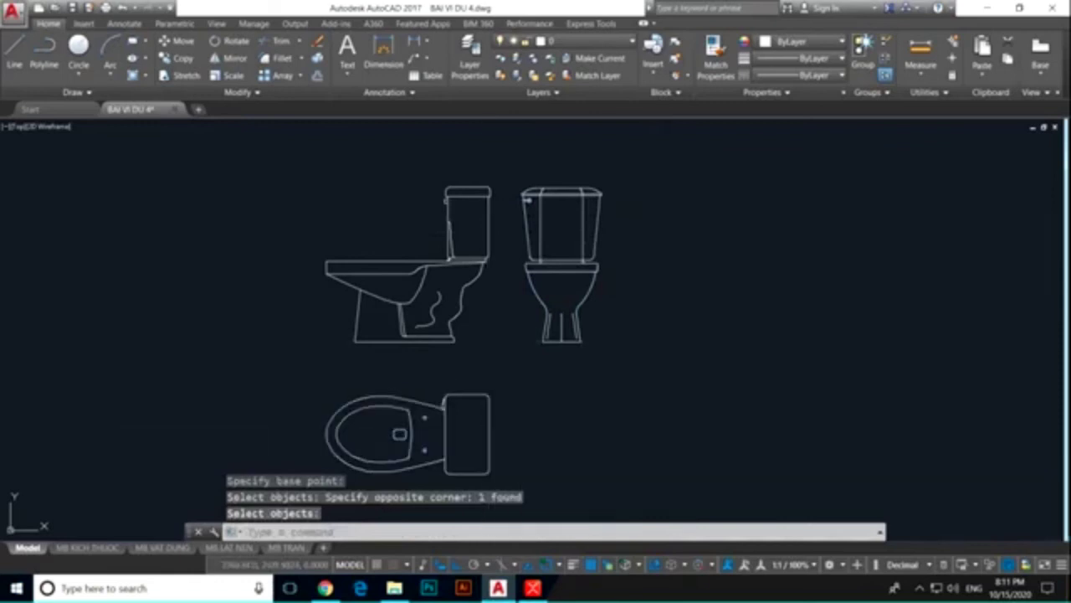
Confirm editing WC MN and add a new current visibility state WC MAT DUNG
left_click(543, 411)
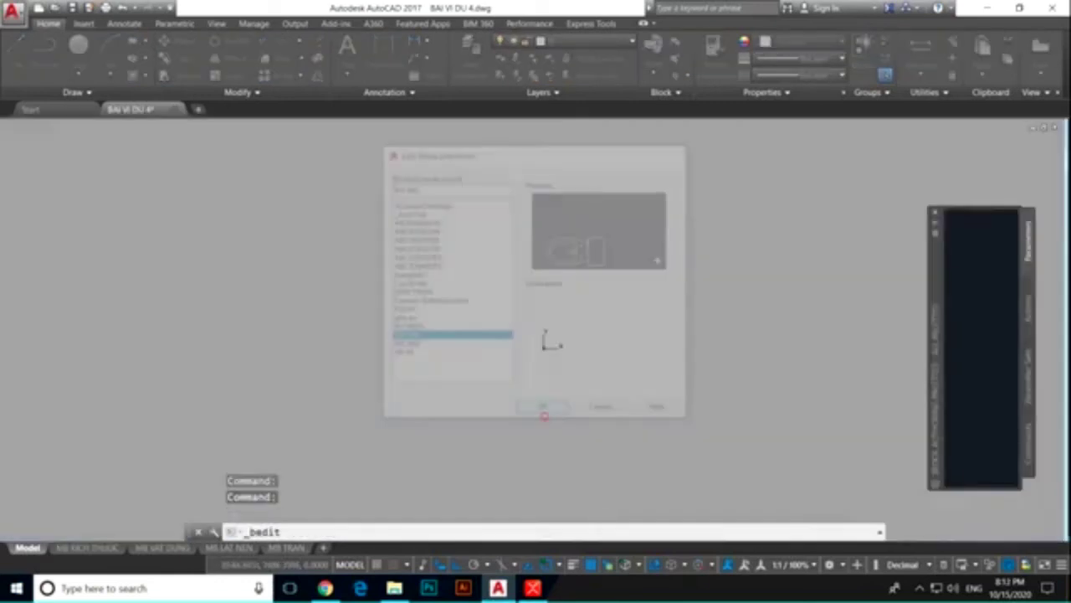
middle_click_drag(664, 299, 782, 273)
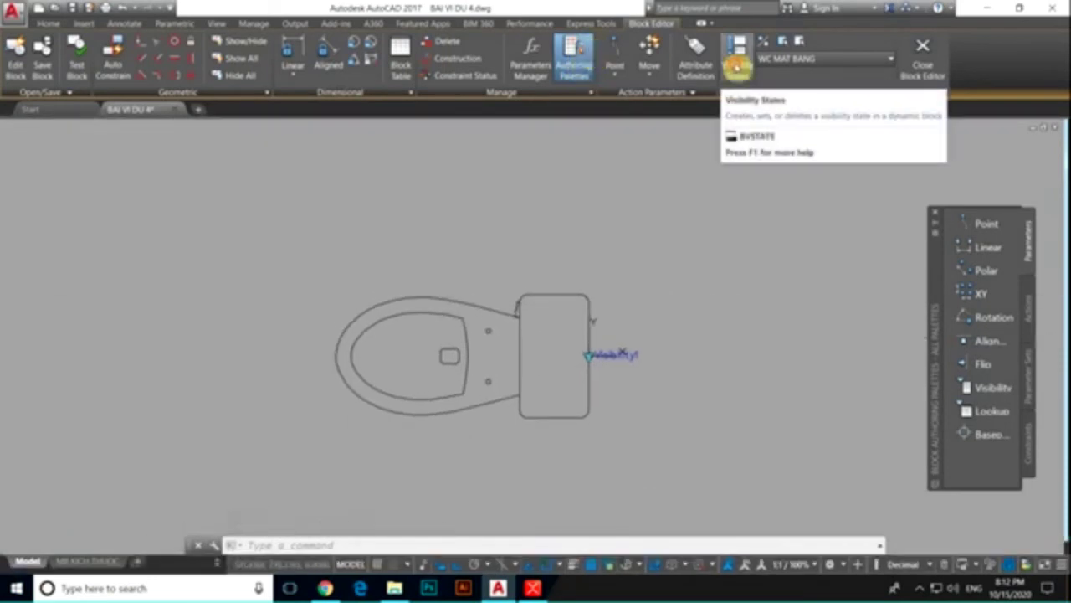
left_click(737, 55)
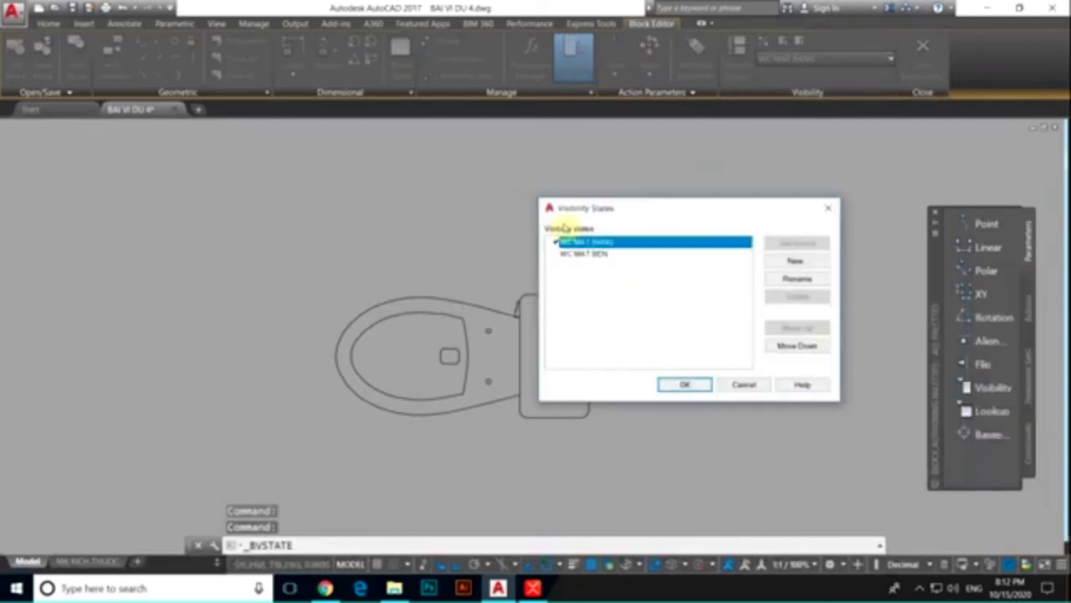
left_click(795, 260)
type("WC MAT DUNG")
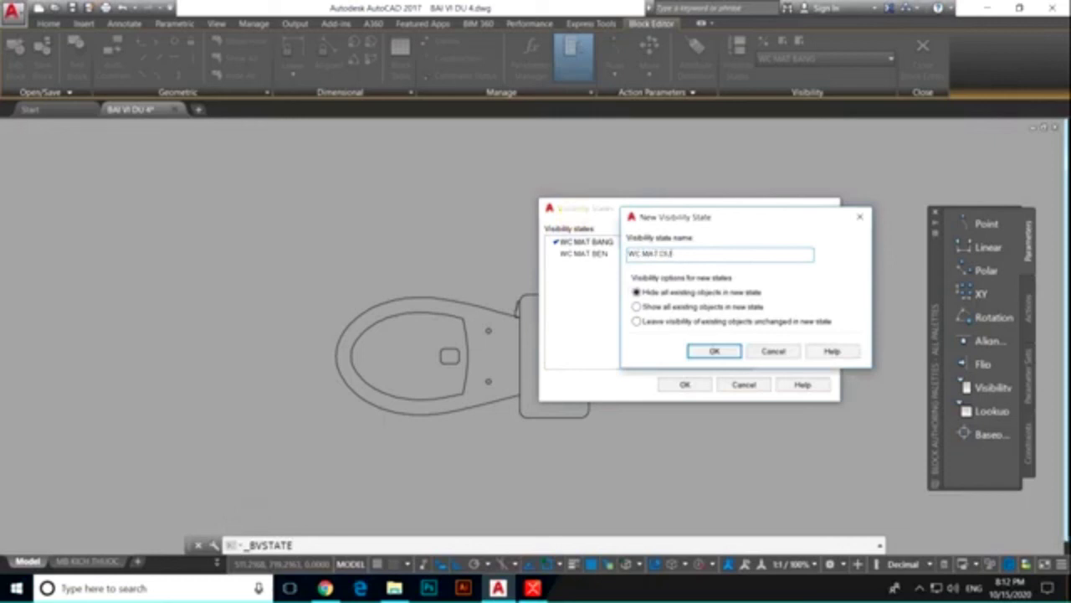
left_click(710, 354)
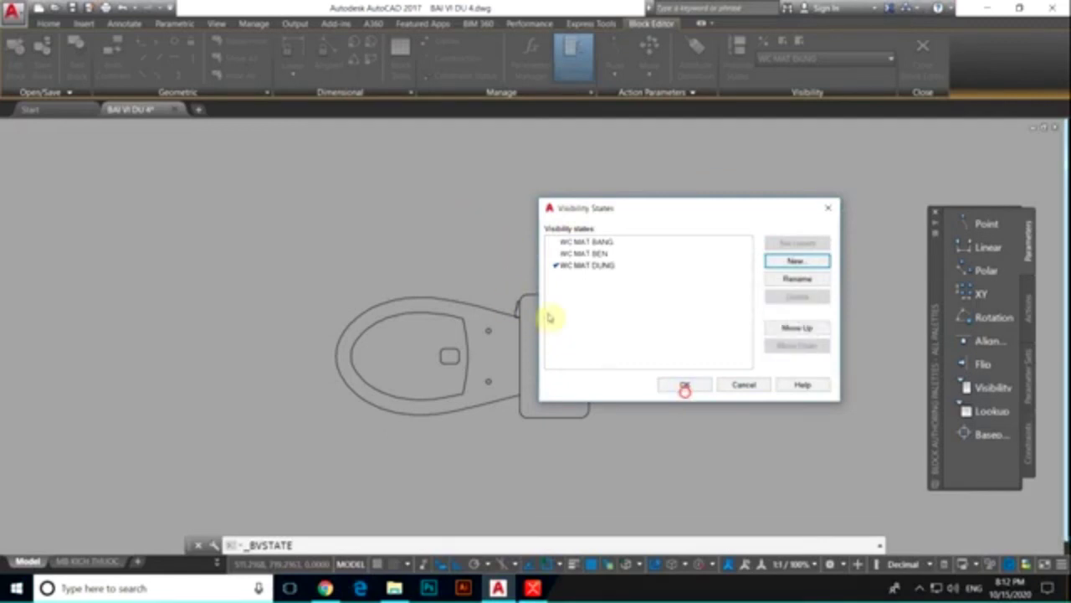
left_click(685, 386)
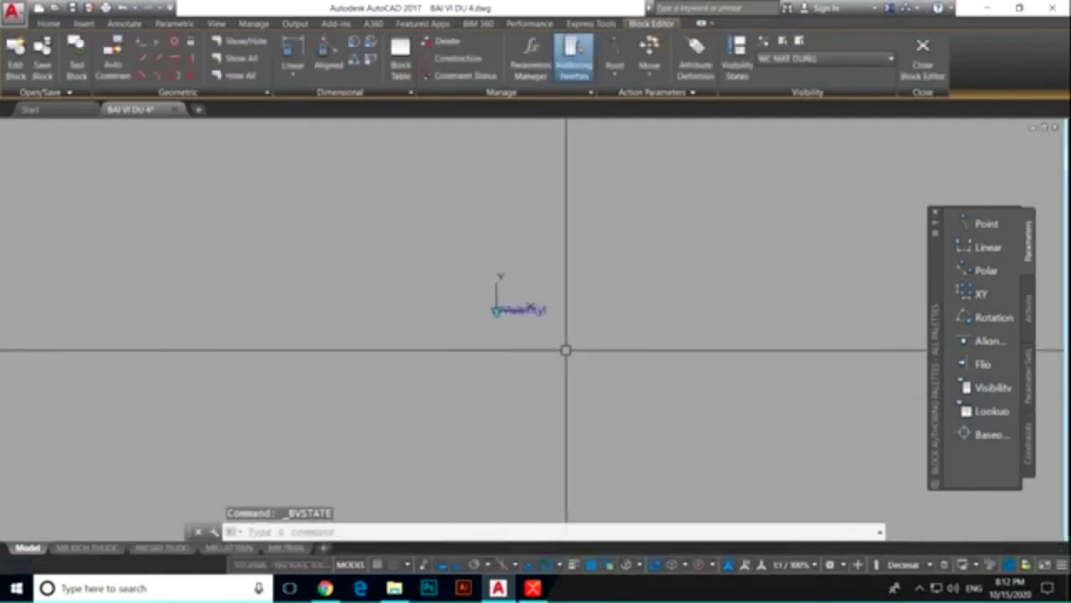
Paste the front-view toilet into WC MAT DUNG, then close the Block Editor saving changes
key("ctrl+v")
left_click(497, 311)
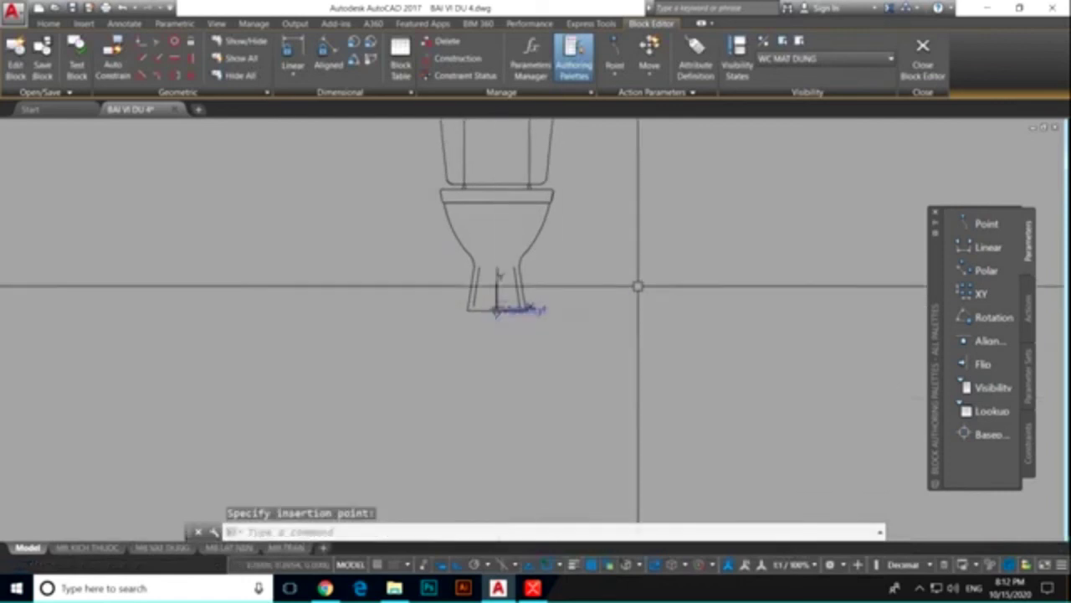
middle_click_drag(639, 287, 631, 381)
left_click(923, 67)
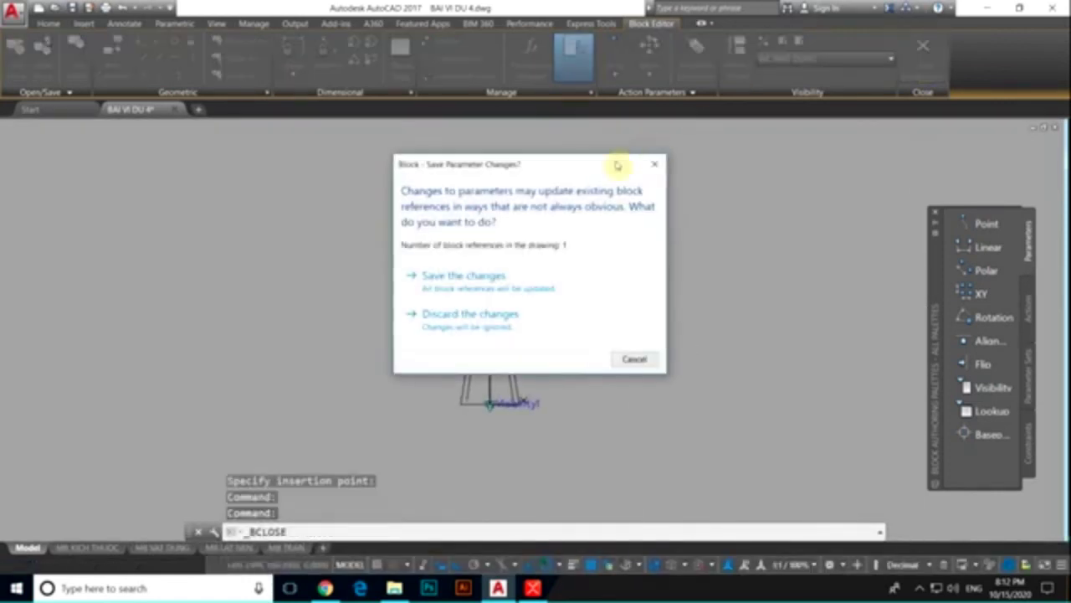
left_click(477, 278)
scroll(694, 285, "down", 3)
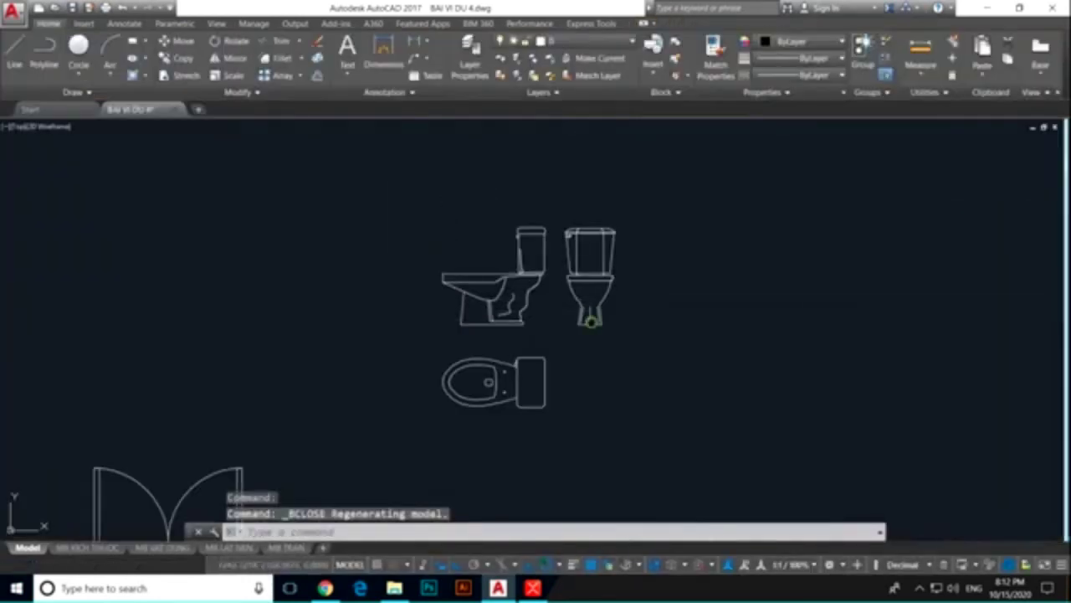
Crossing-select and delete the two loose side and front elevation toilets
middle_click_drag(670, 256, 670, 277)
left_click_drag(670, 277, 504, 215)
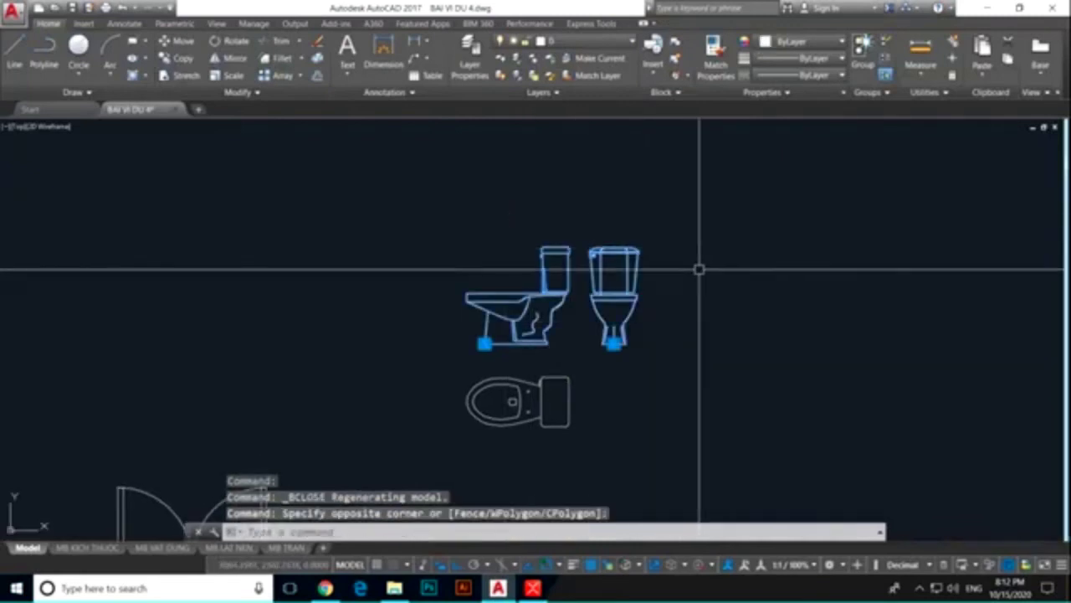
key("Delete")
Switch the block's visibility grip through WC MAT BEN, WC MAT DUNG and back to WC MAT BANG
left_click_drag(533, 366, 622, 382)
middle_click_drag(622, 383, 519, 310)
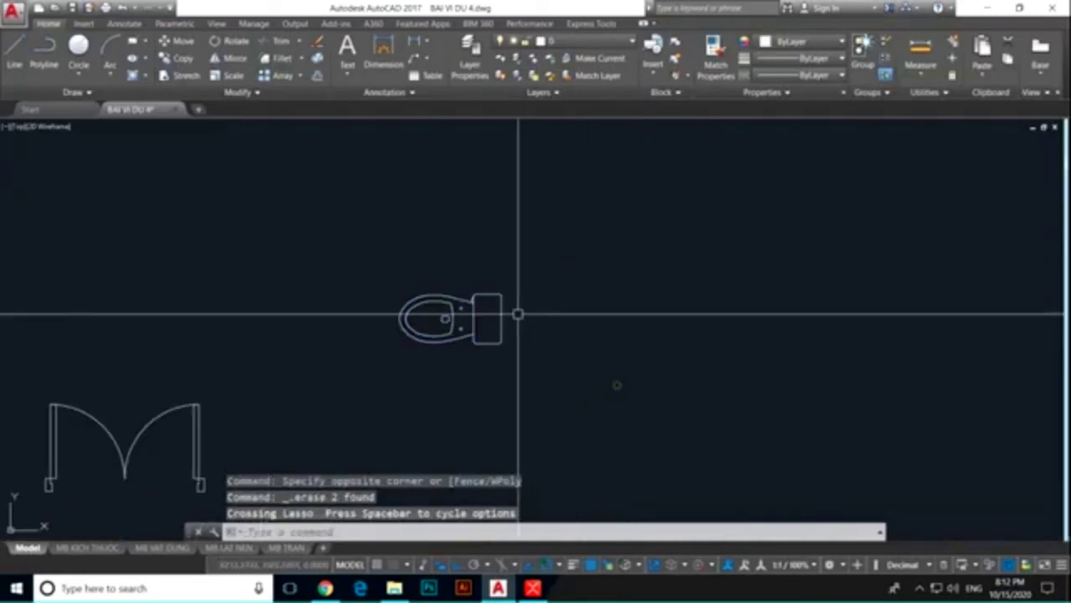
left_click(436, 291)
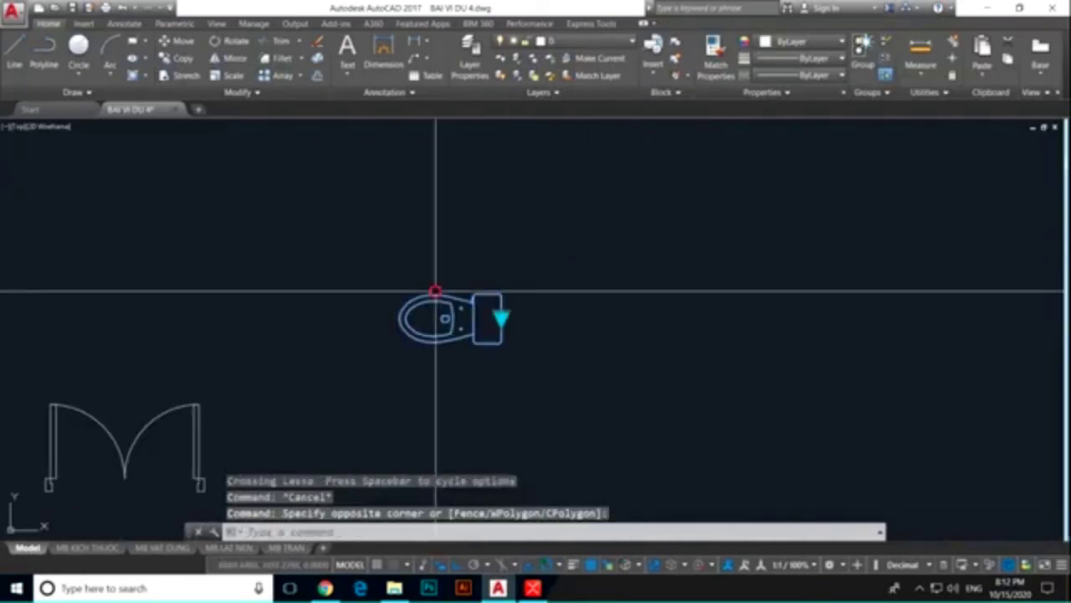
left_click(500, 317)
left_click(548, 339)
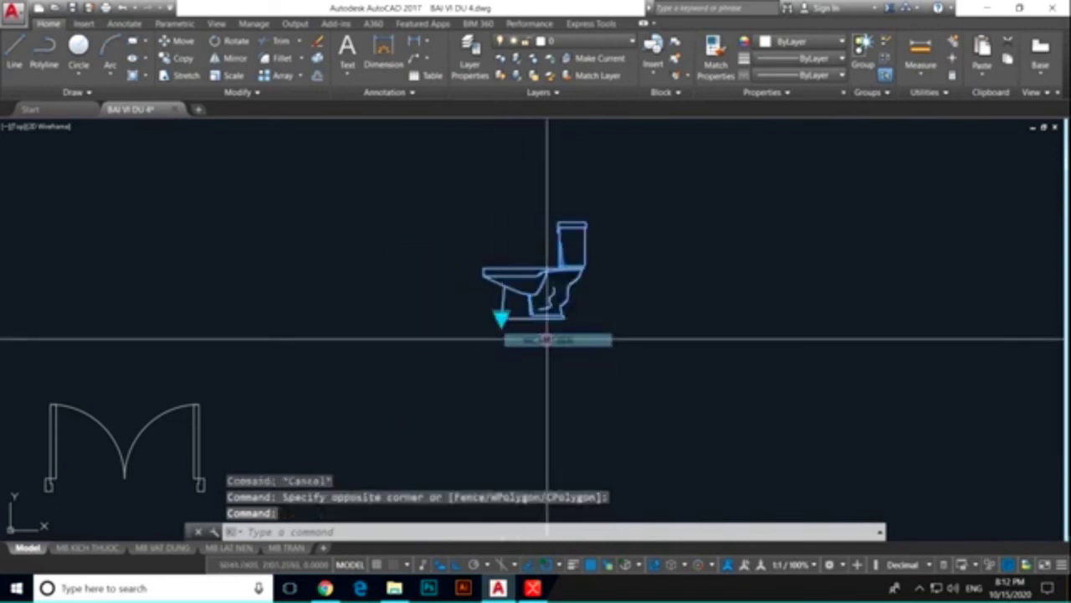
left_click(500, 316)
left_click(538, 354)
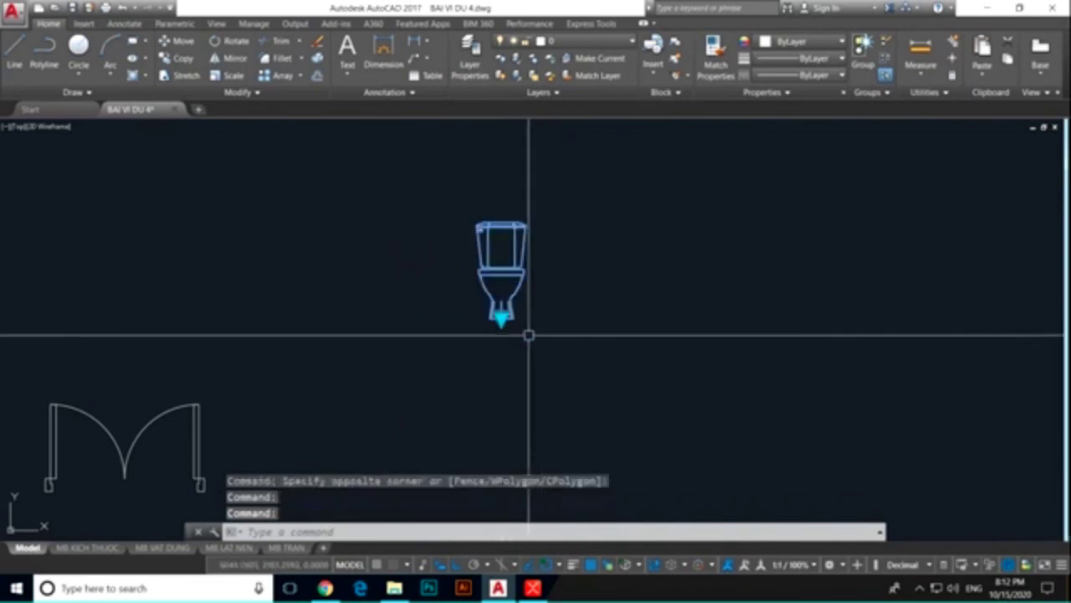
left_click(502, 319)
left_click(539, 326)
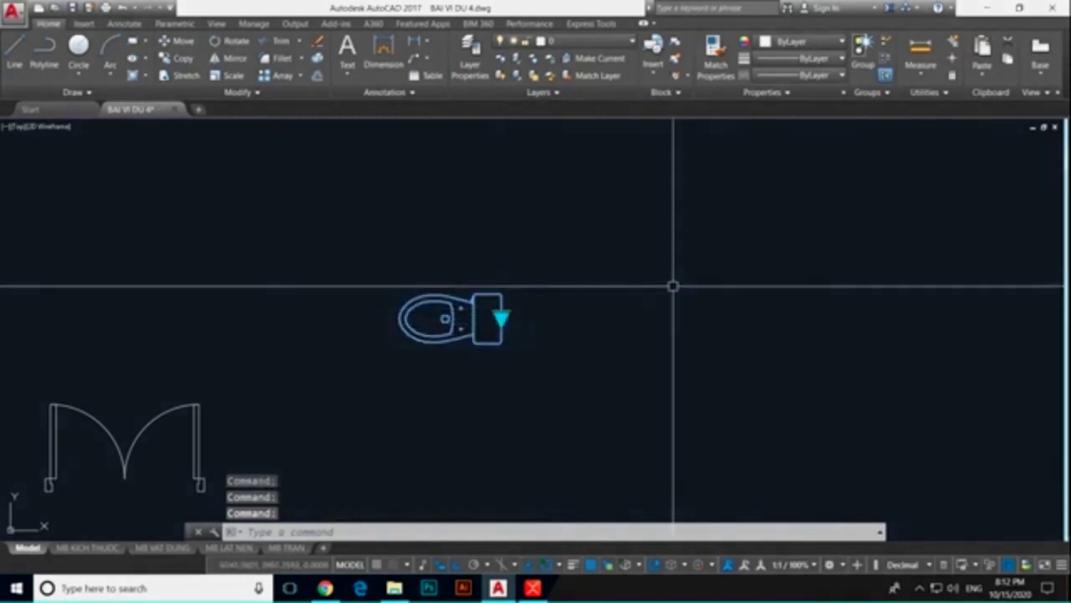